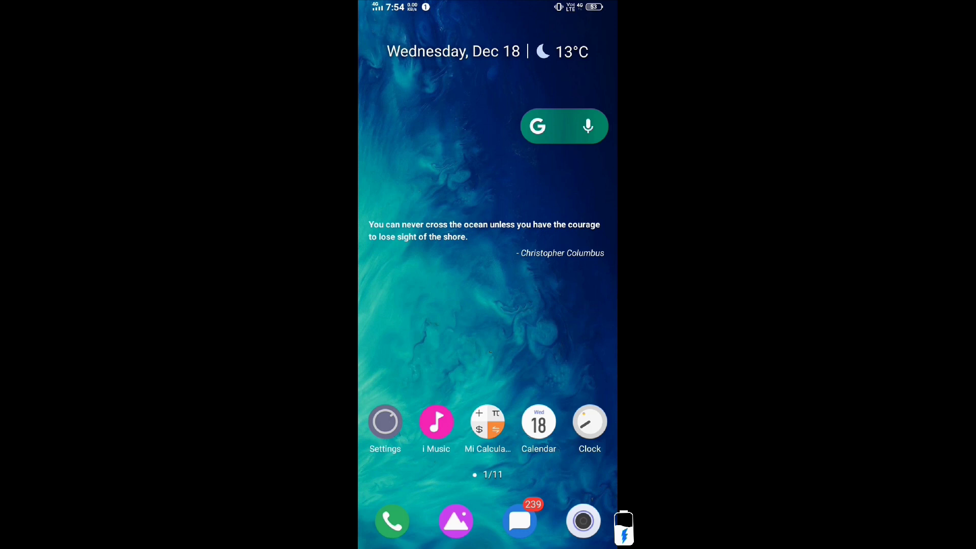
View the Negative images sample photos site from home page 3, then return to the home screen
drag(572, 305, 396, 305)
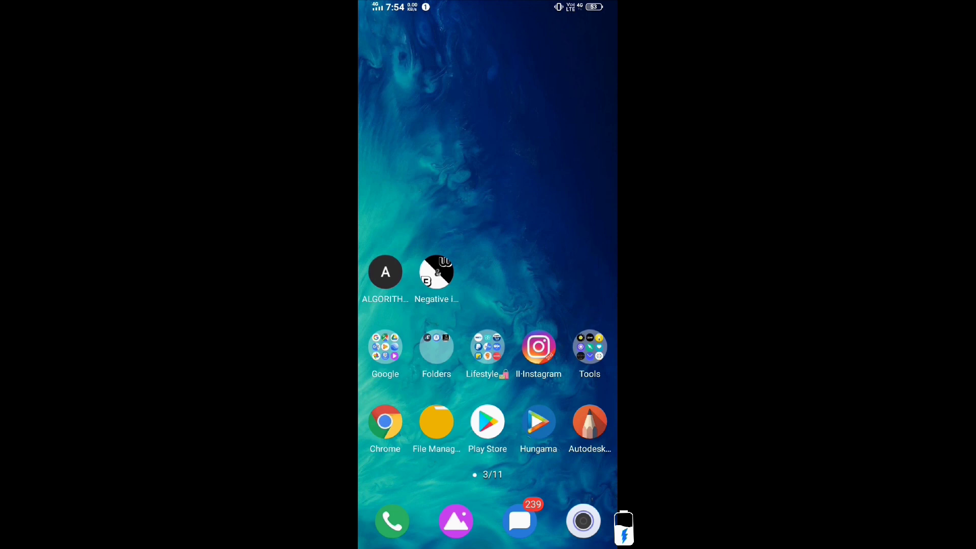
click(437, 272)
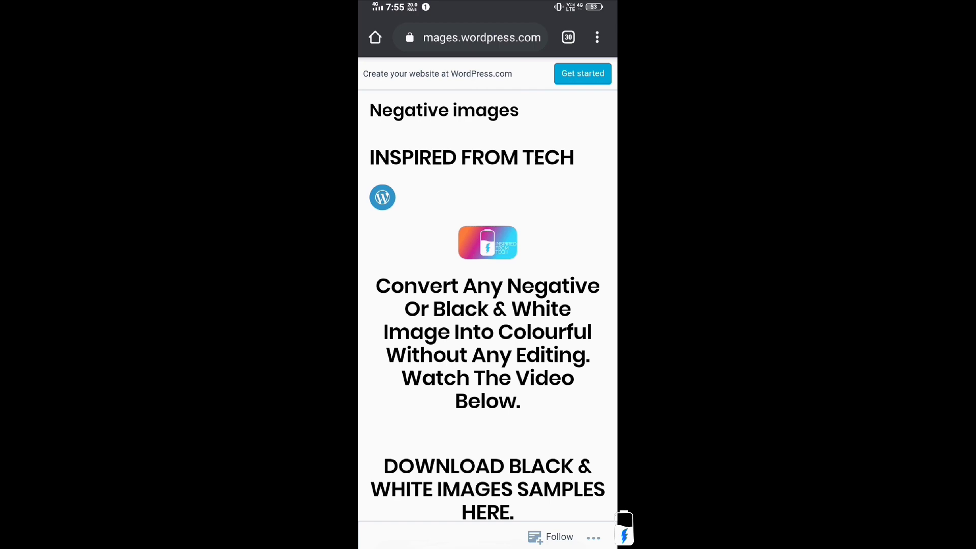
scroll(488, 305, down, 10)
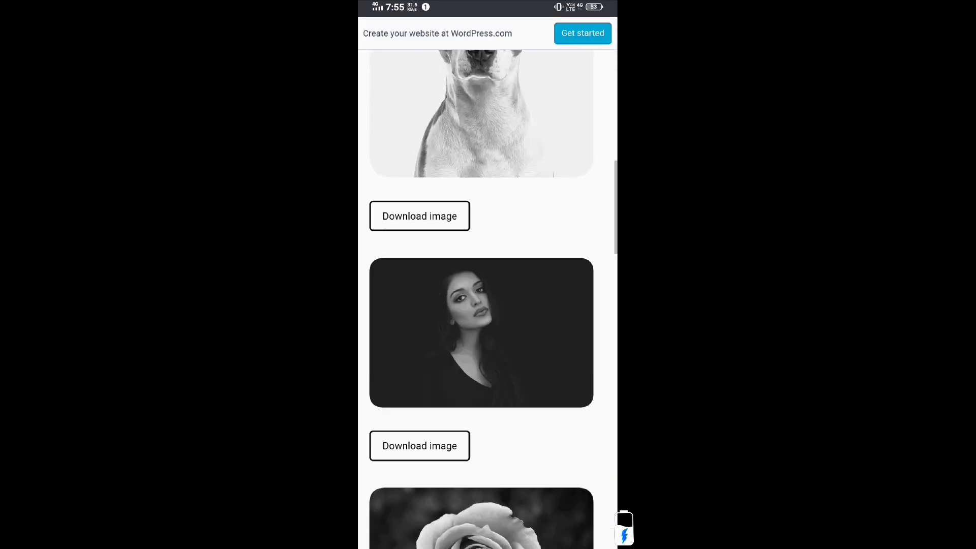
scroll(488, 305, down, 10)
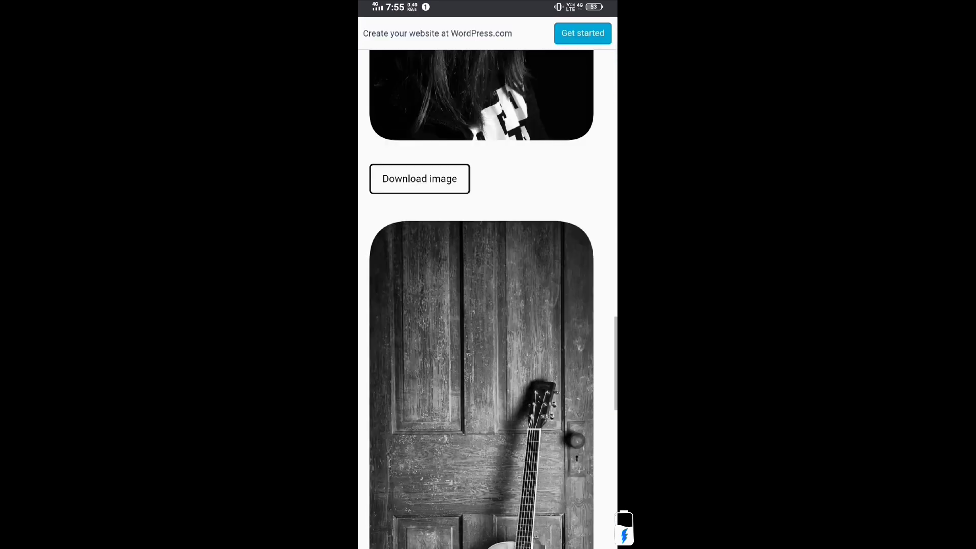
scroll(489, 305, down, 5)
scroll(488, 305, down, 3)
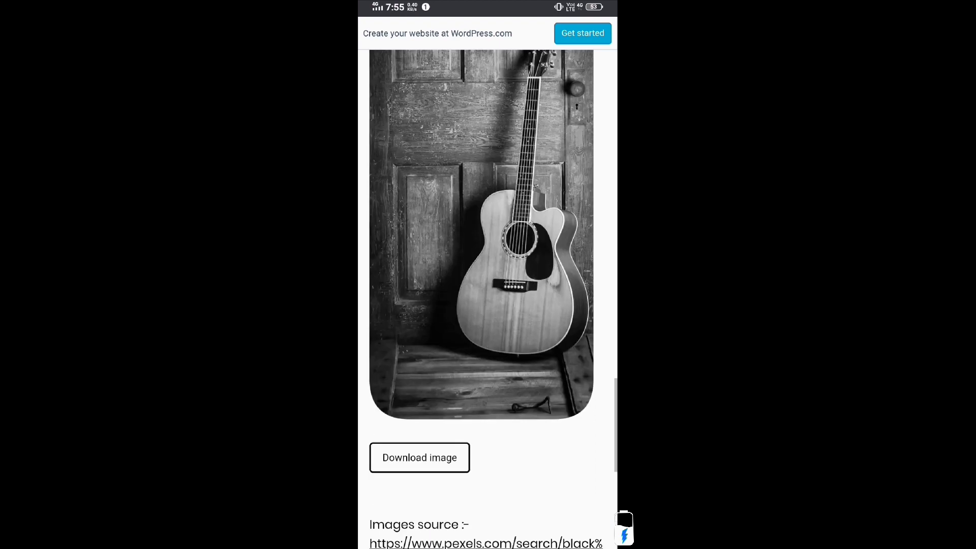
key(super)
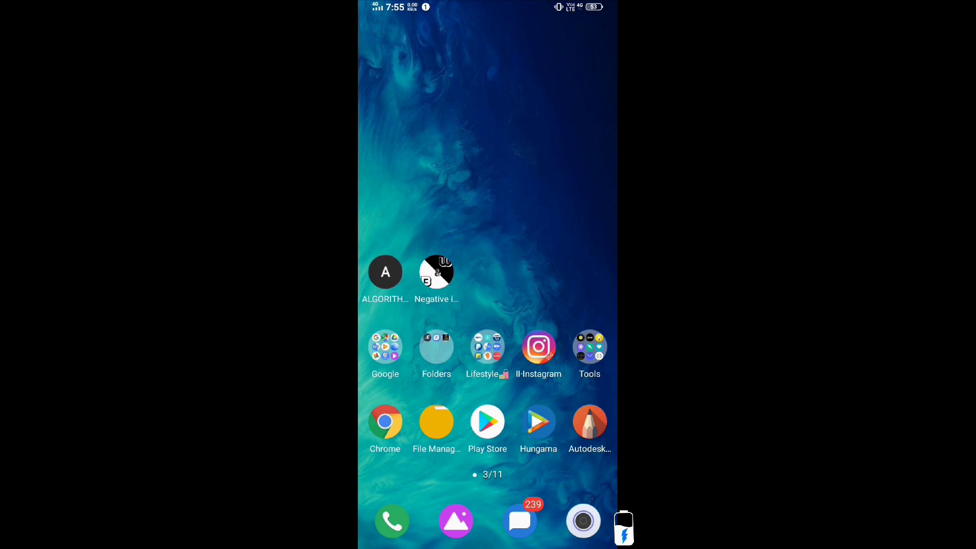
Launch the Algorithmia Colorize Photos page from its home screen shortcut
click(386, 273)
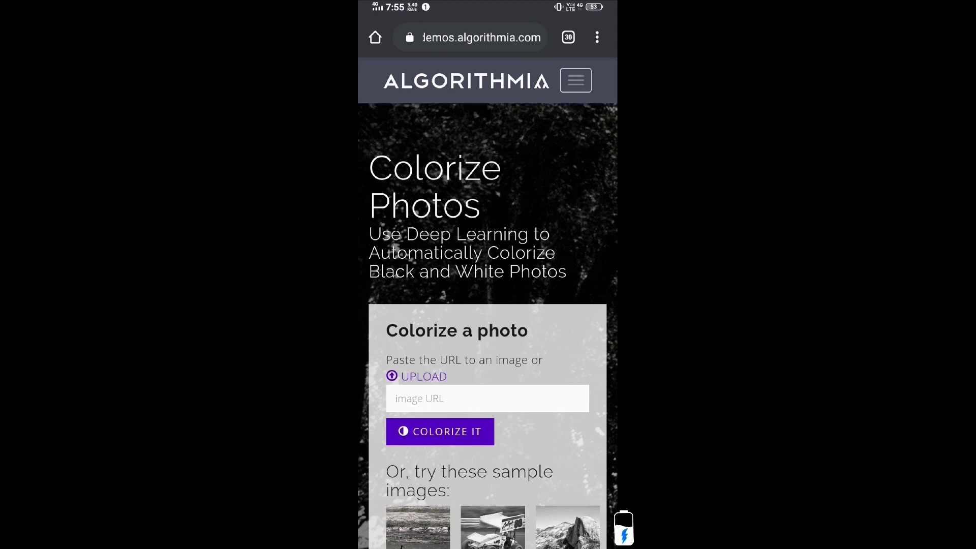
scroll(488, 305, down, 5)
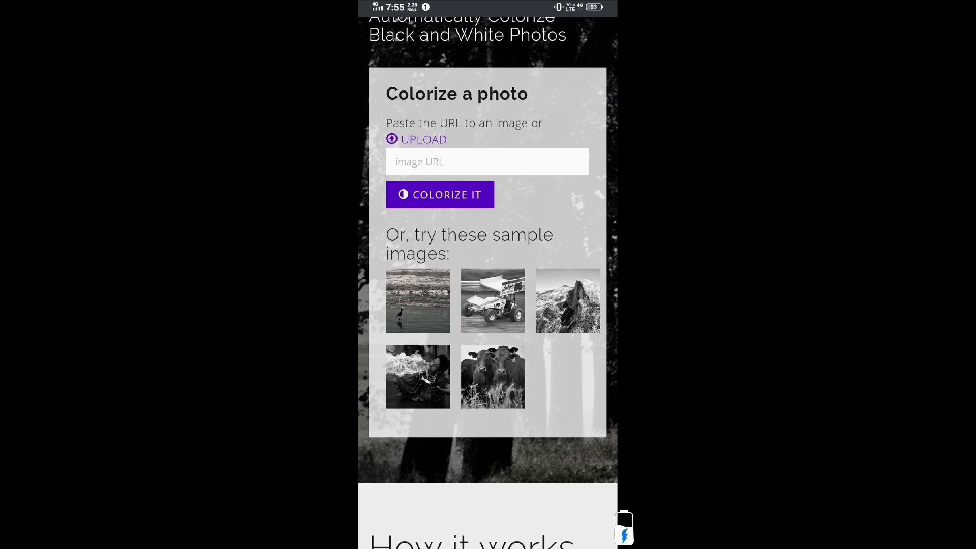
scroll(488, 305, up, 4)
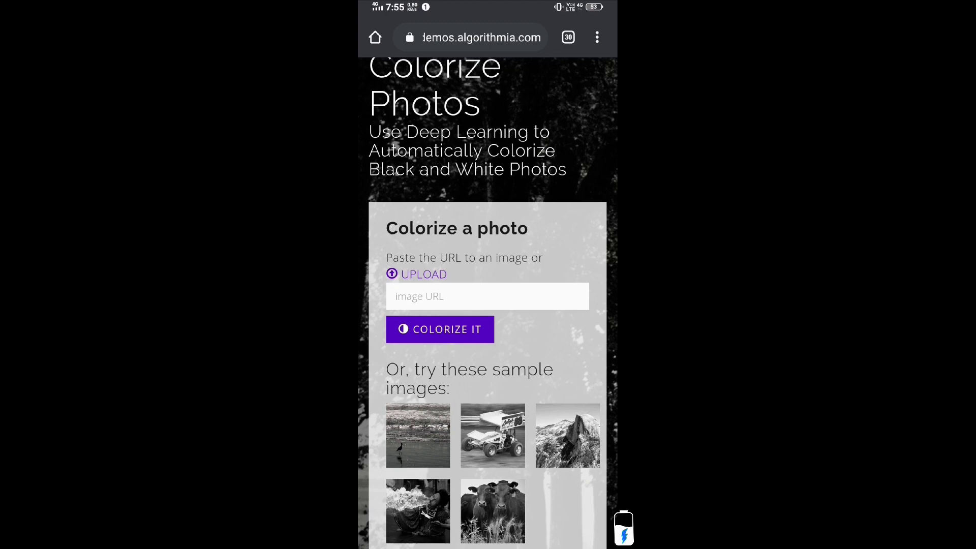
Upload the black-and-white dog photo from Downloads for colorizing
click(418, 274)
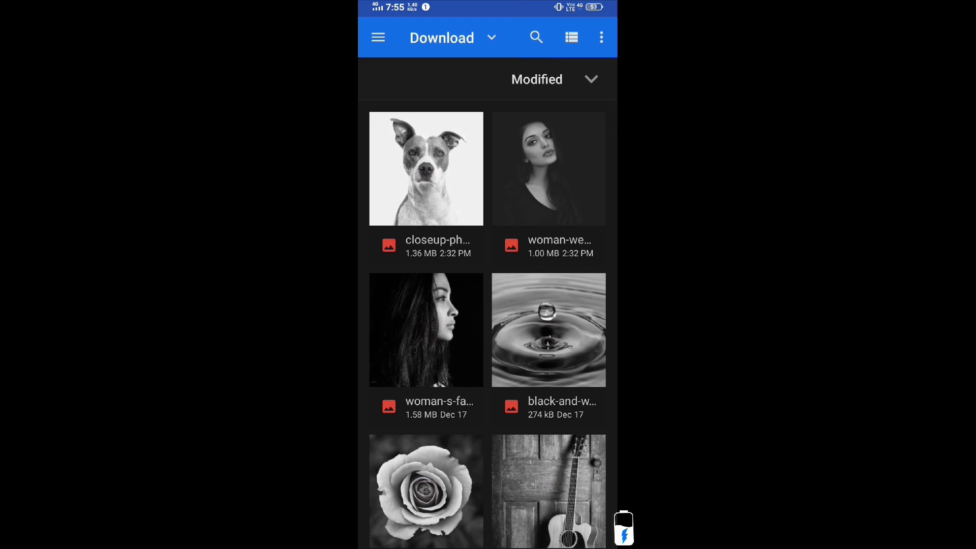
click(427, 169)
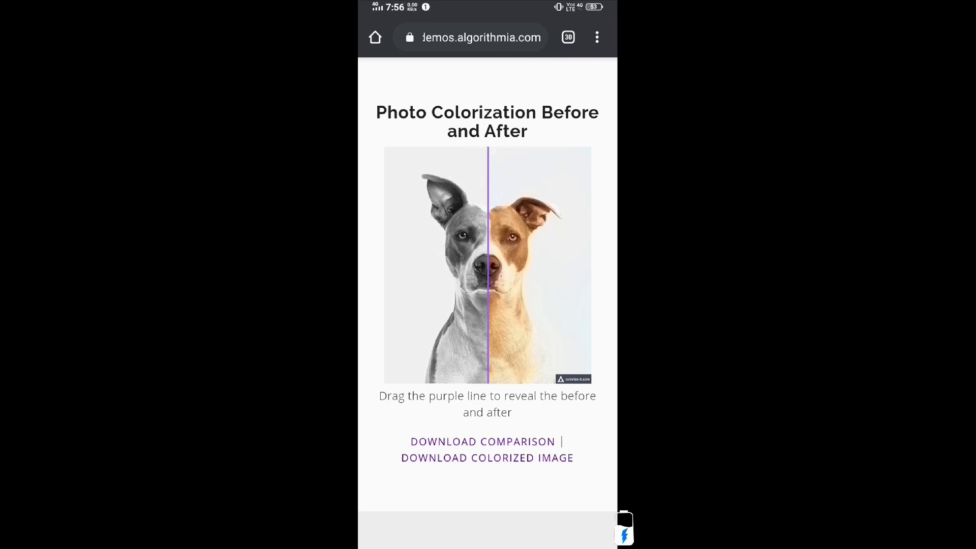
Slide the comparison line both ways to compare the grayscale and colorized dog
mouse_move(488, 266)
mouse_down()
mouse_move(424, 265)
mouse_move(556, 266)
mouse_move(423, 266)
mouse_move(565, 266)
mouse_move(428, 265)
mouse_up()
scroll(487, 306, down, 5)
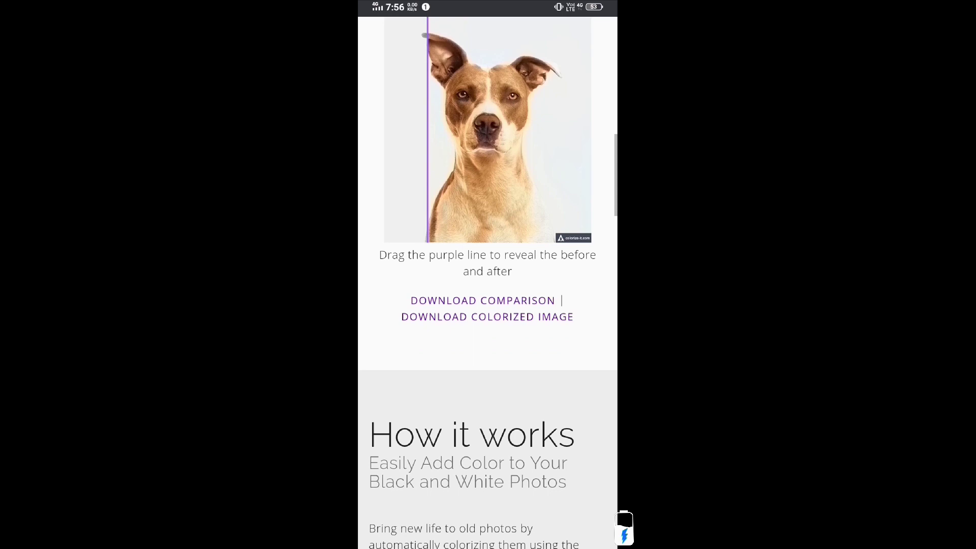
scroll(488, 305, up, 2)
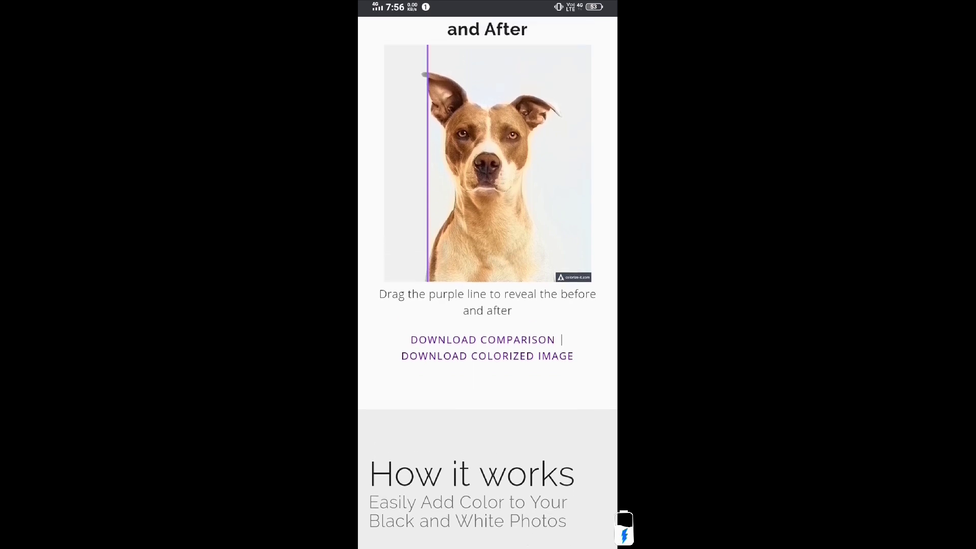
mouse_move(428, 167)
mouse_down()
mouse_move(519, 168)
mouse_move(467, 169)
mouse_up()
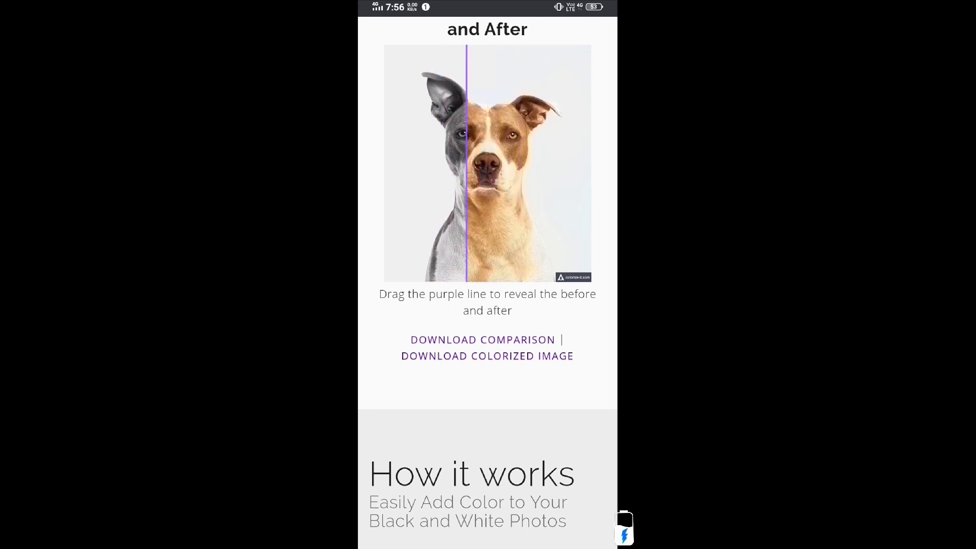
scroll(488, 305, up, 10)
scroll(487, 306, up, 10)
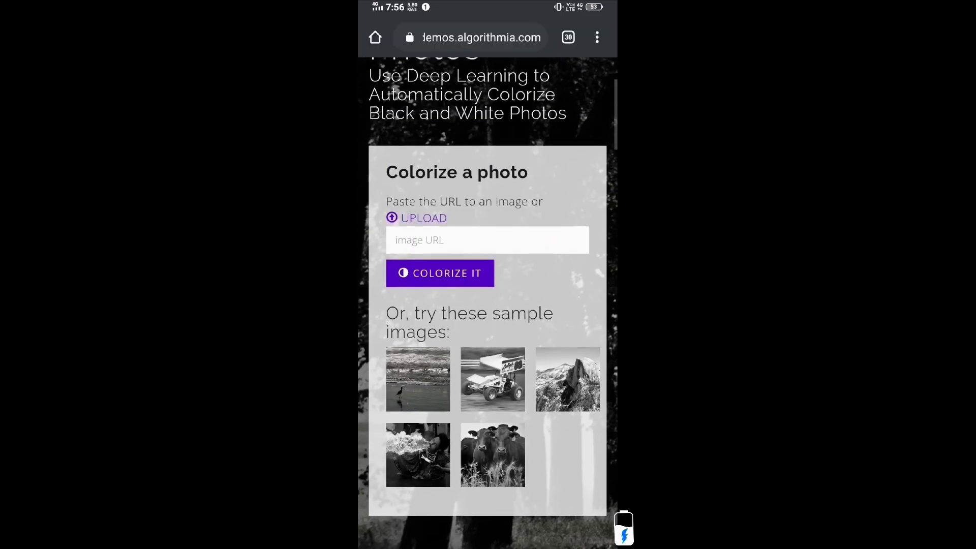
Upload the dark portrait of the woman from the downloaded files
click(418, 221)
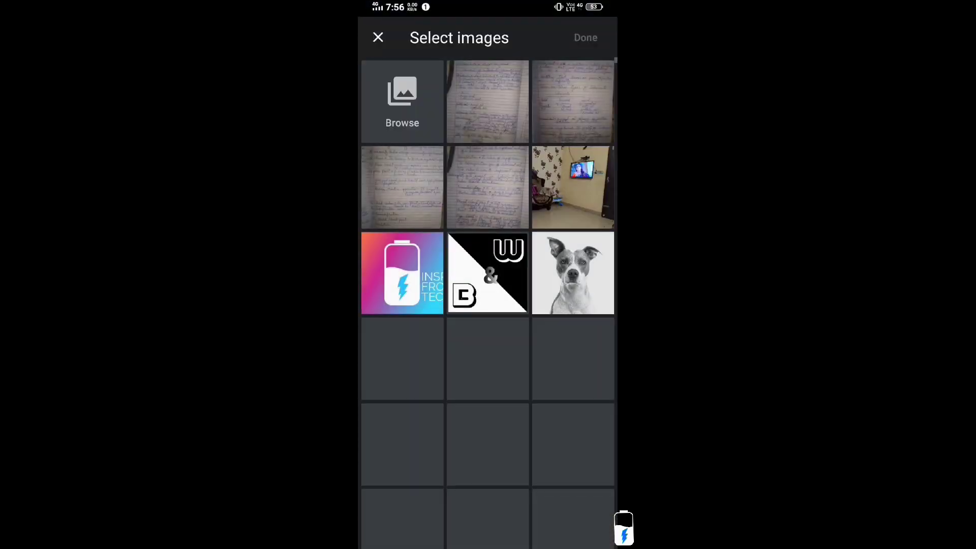
click(389, 99)
scroll(488, 305, down, 2)
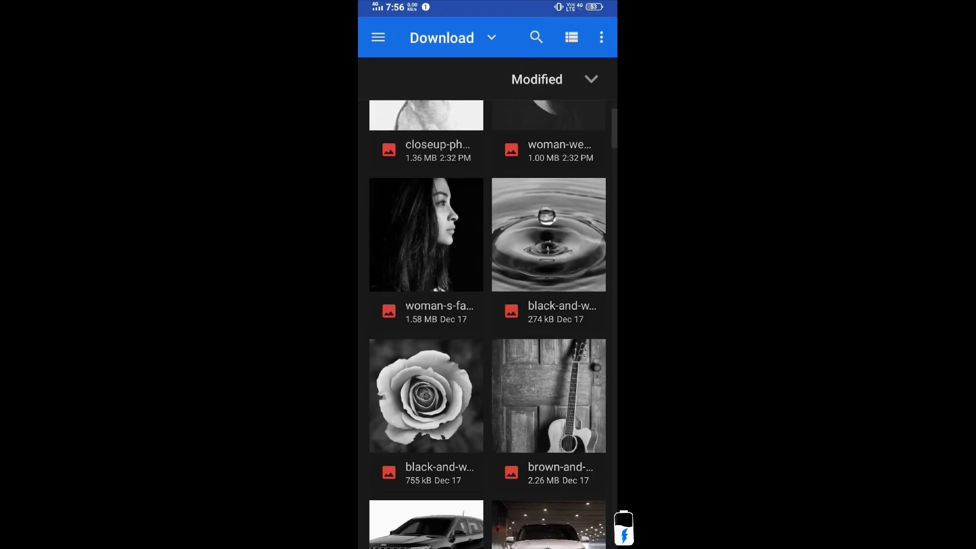
click(426, 235)
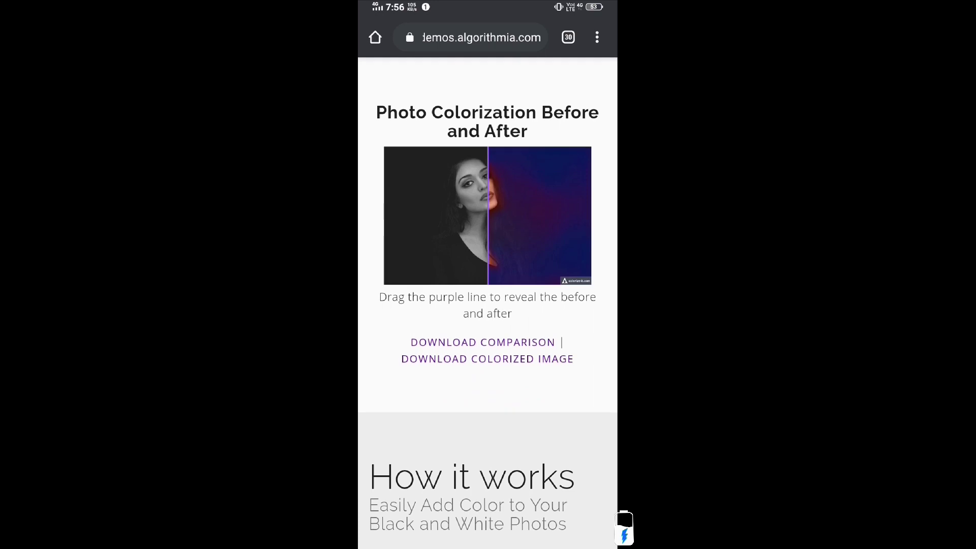
Slide the divider to compare the original portrait with its bluish colorized version
drag(488, 216, 393, 216)
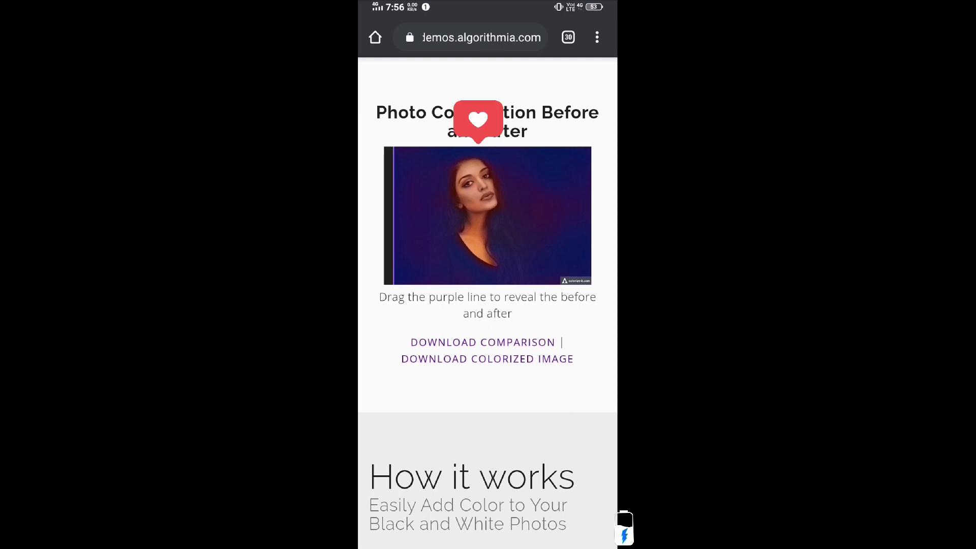
mouse_move(392, 216)
mouse_down()
mouse_move(560, 216)
mouse_move(384, 216)
mouse_up()
scroll(488, 306, up, 5)
scroll(488, 306, up, 1)
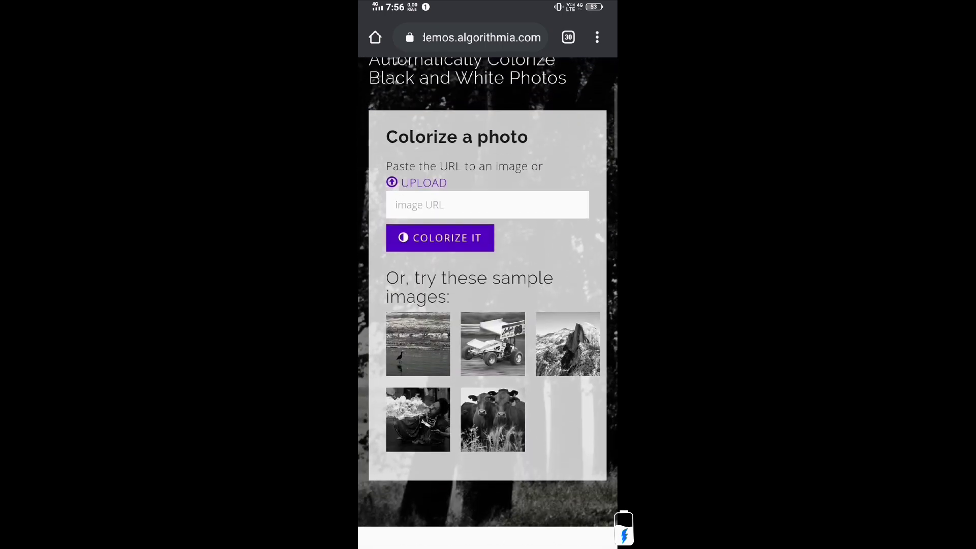
Upload the black-and-white water drop photo from Downloads for colorizing
click(418, 187)
click(402, 102)
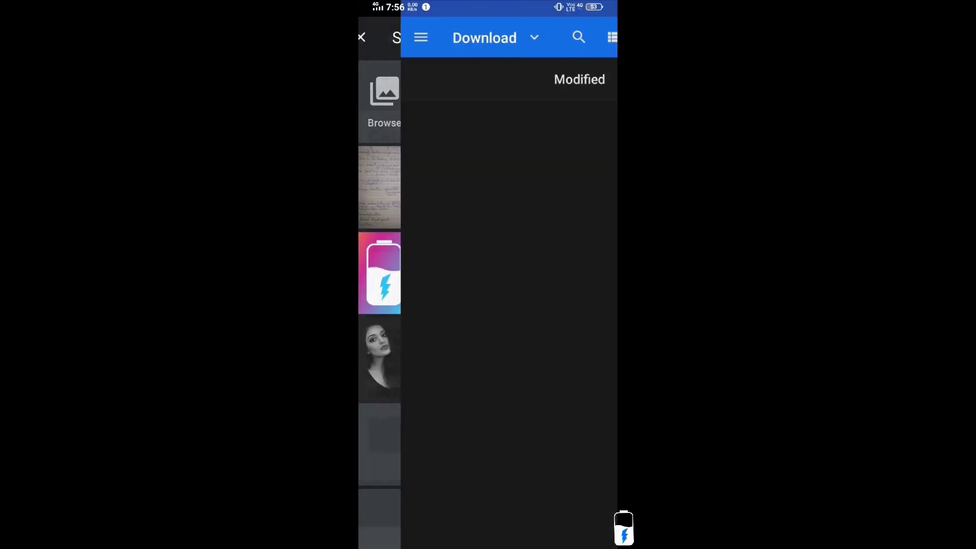
scroll(488, 305, down, 3)
scroll(488, 305, up, 2)
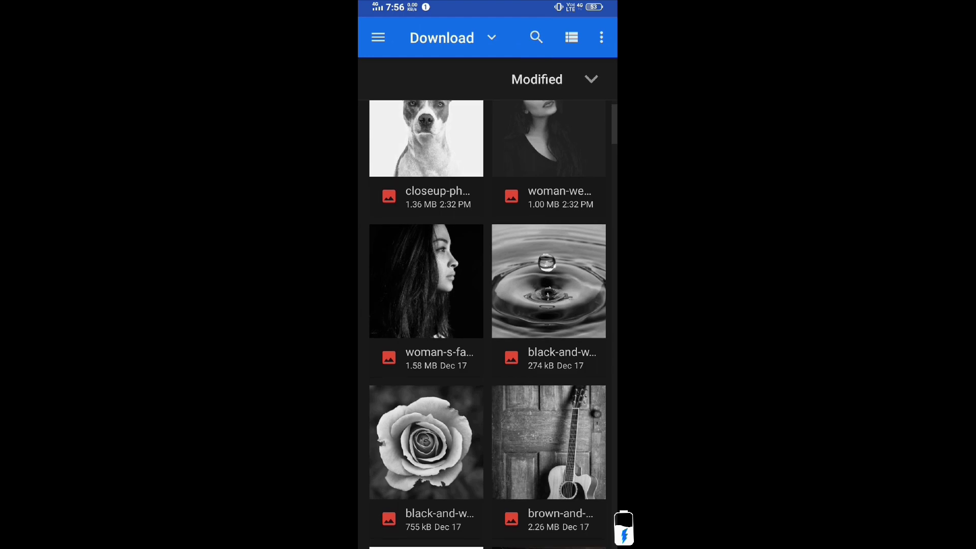
click(548, 137)
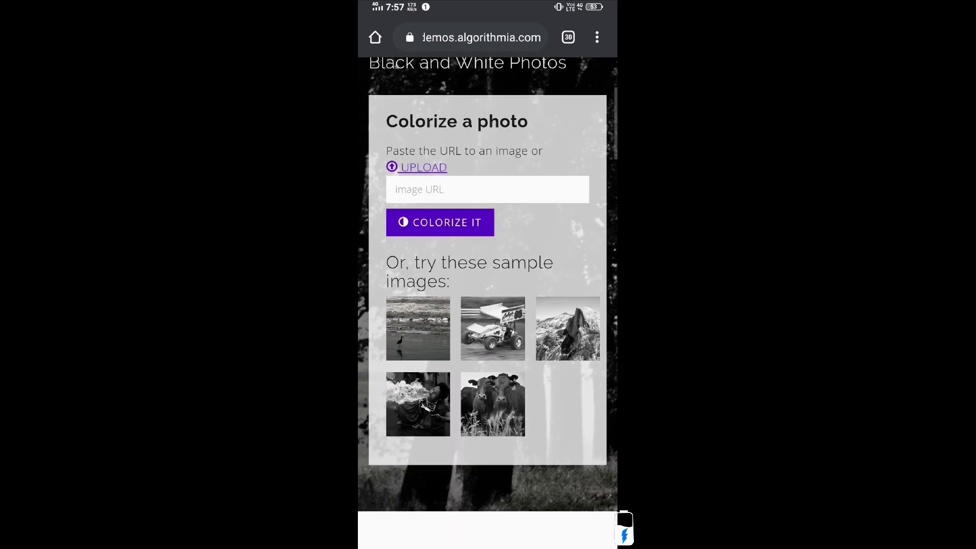
scroll(488, 305, down, 3)
mouse_move(488, 217)
mouse_down()
mouse_move(401, 218)
mouse_move(542, 218)
mouse_move(397, 217)
mouse_up()
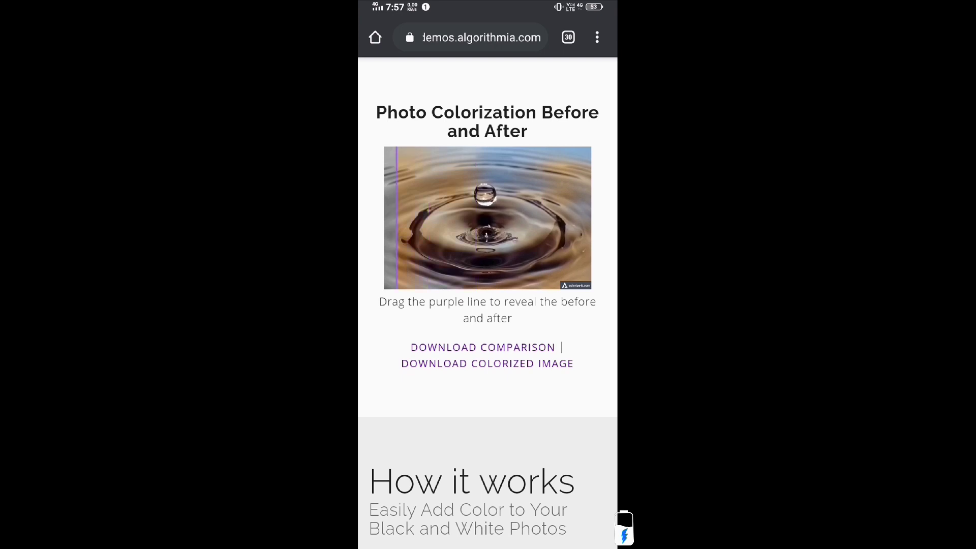
scroll(488, 305, up, 3)
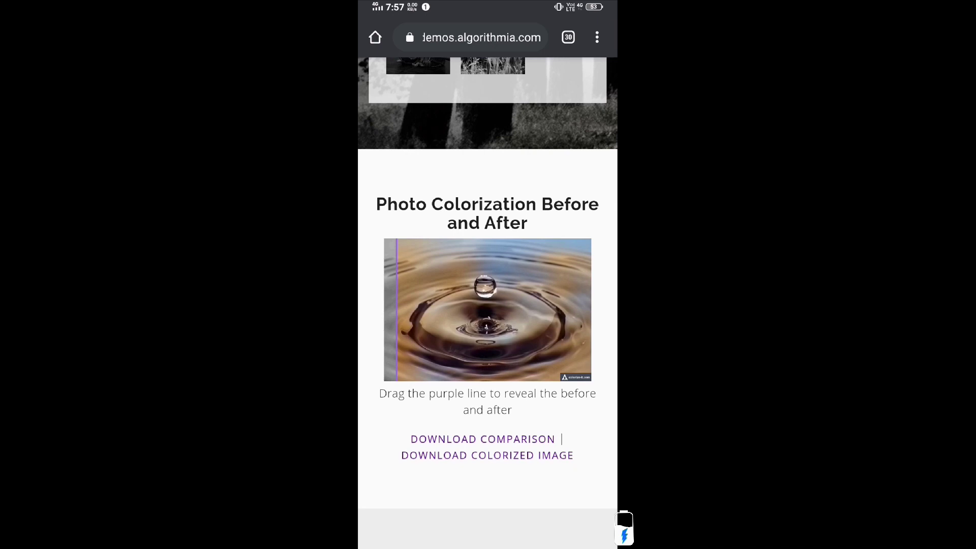
scroll(488, 306, down, 3)
mouse_move(397, 222)
mouse_down()
mouse_move(528, 221)
mouse_move(422, 221)
mouse_up()
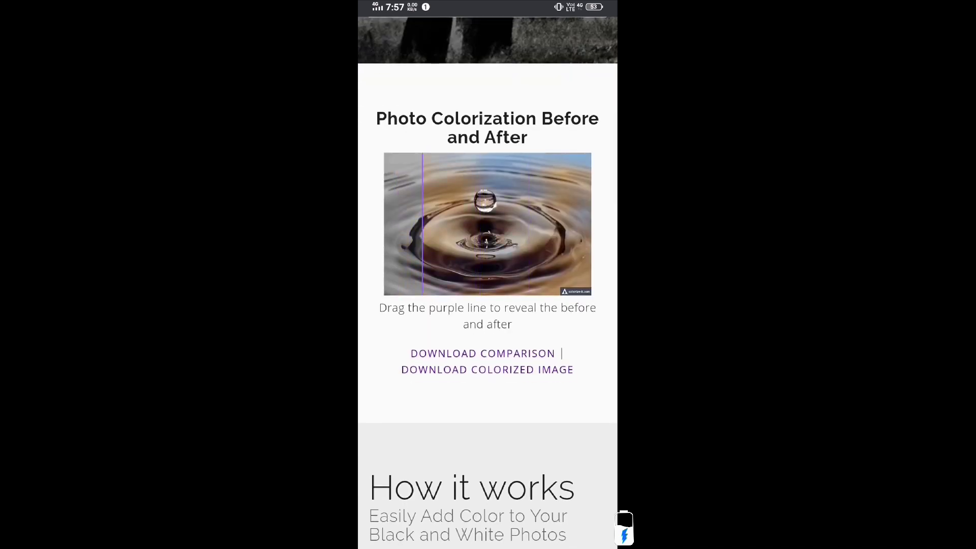
scroll(487, 306, down, 3)
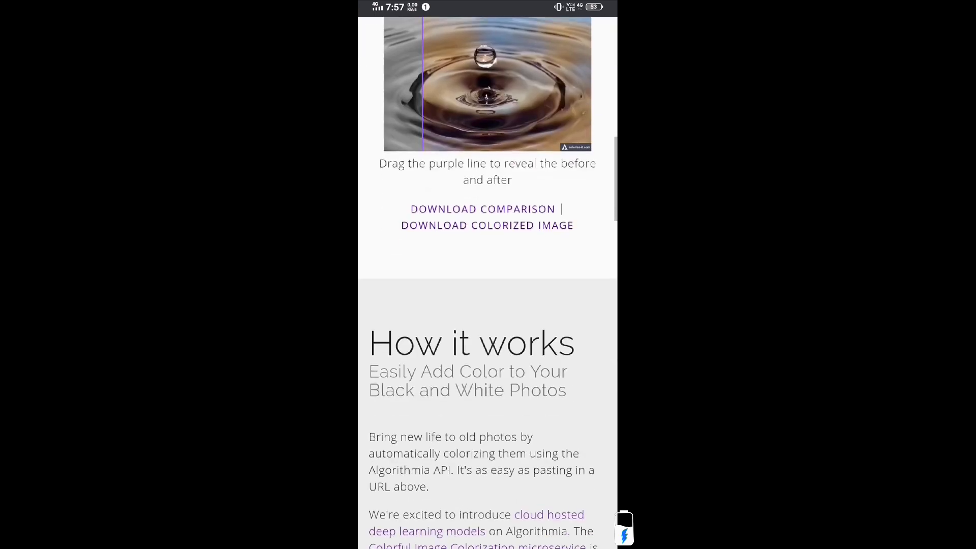
scroll(488, 305, up, 5)
mouse_move(423, 298)
mouse_down()
mouse_move(536, 298)
mouse_move(445, 297)
mouse_up()
scroll(487, 305, up, 8)
scroll(488, 305, up, 1)
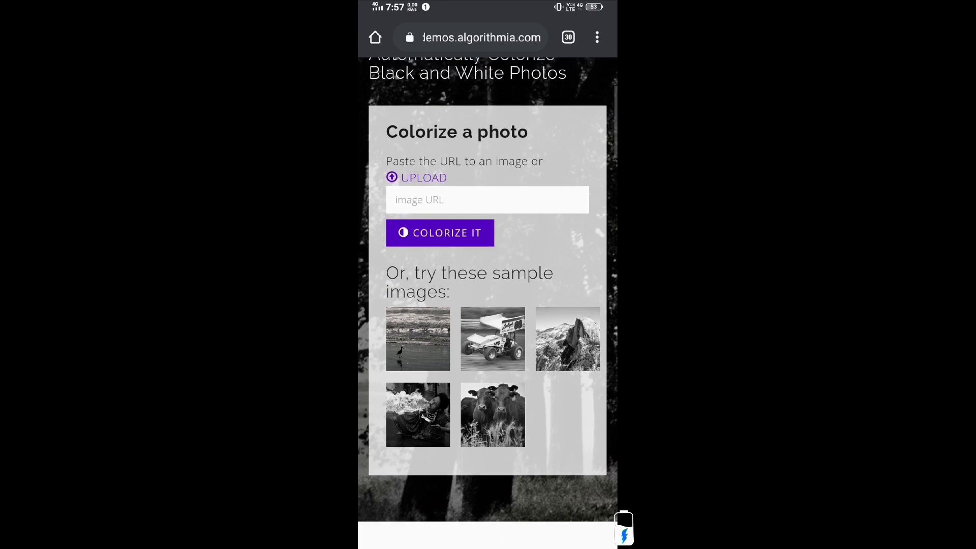
scroll(488, 306, down, 3)
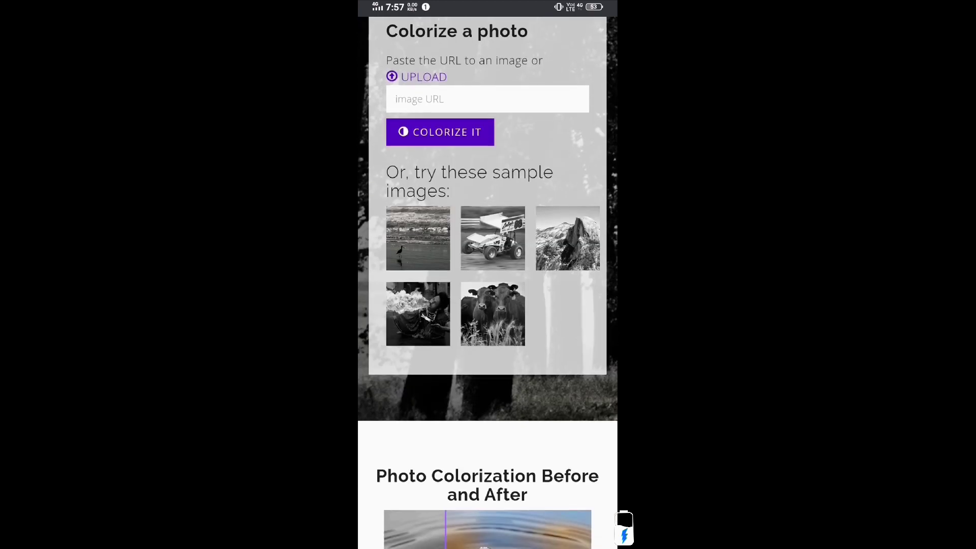
scroll(488, 305, up, 2)
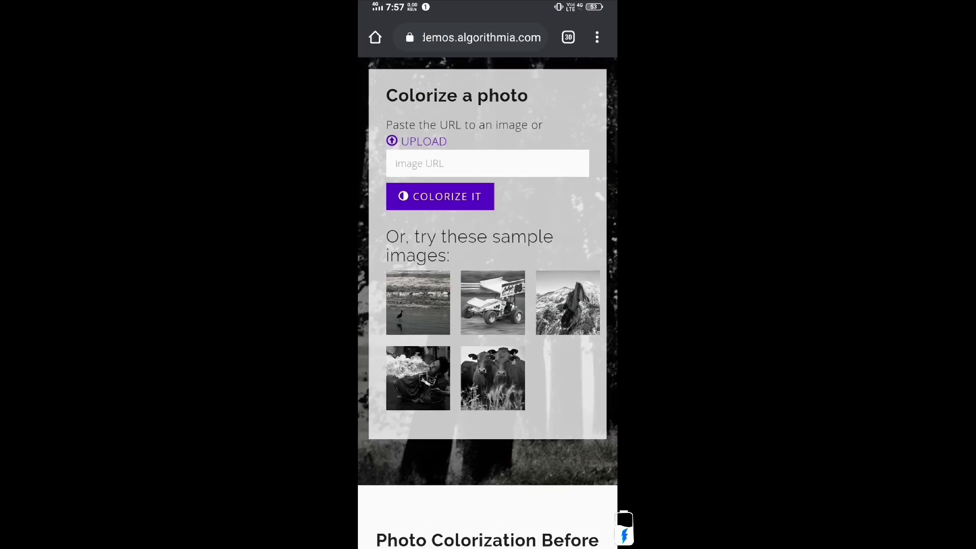
Colorize the beach sample photo with the bird and slide the divider to reveal the color
click(493, 303)
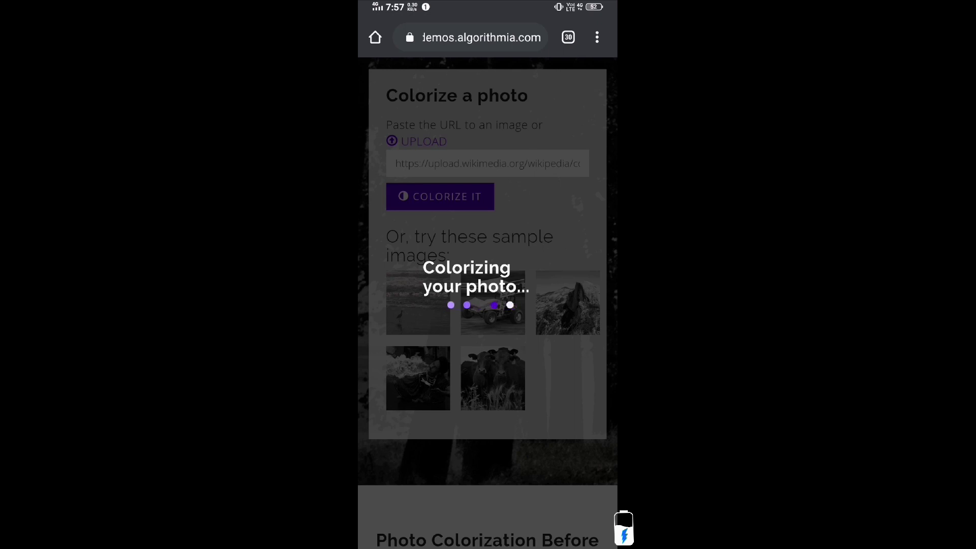
scroll(488, 305, down, 5)
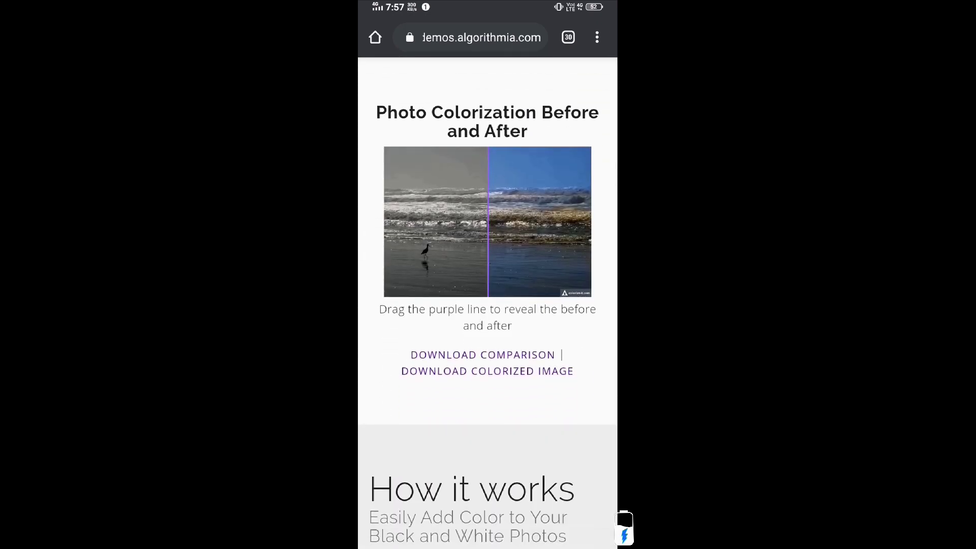
mouse_move(488, 221)
mouse_down()
mouse_move(419, 221)
mouse_move(549, 222)
mouse_move(385, 221)
mouse_up()
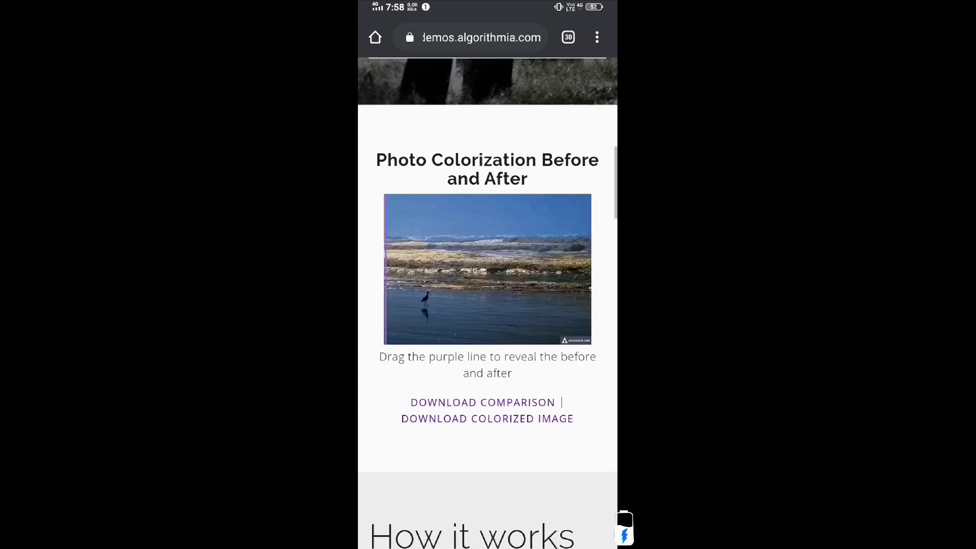
scroll(488, 305, up, 8)
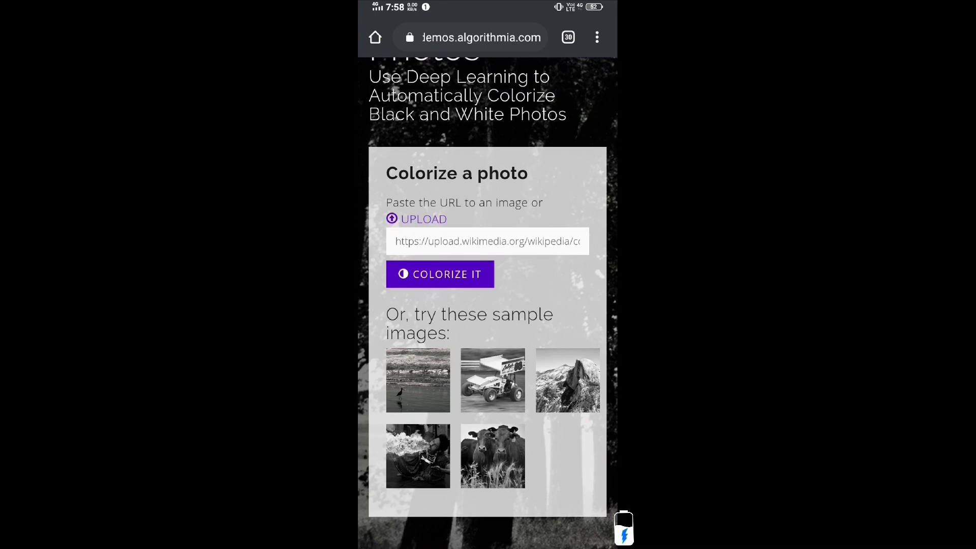
Upload the woman's profile photo from Downloads and reveal its colorized version with the slider
click(419, 219)
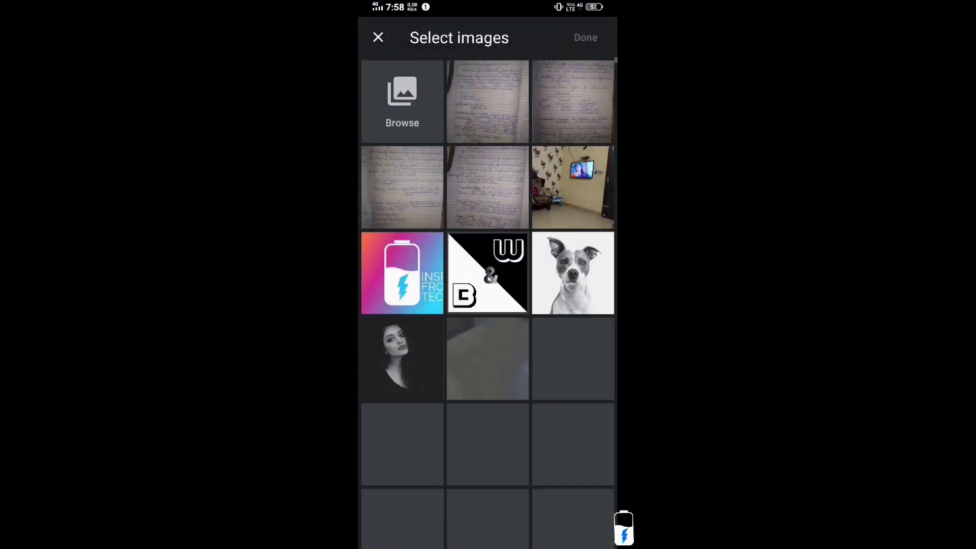
click(400, 99)
scroll(489, 328, down, 2)
click(428, 328)
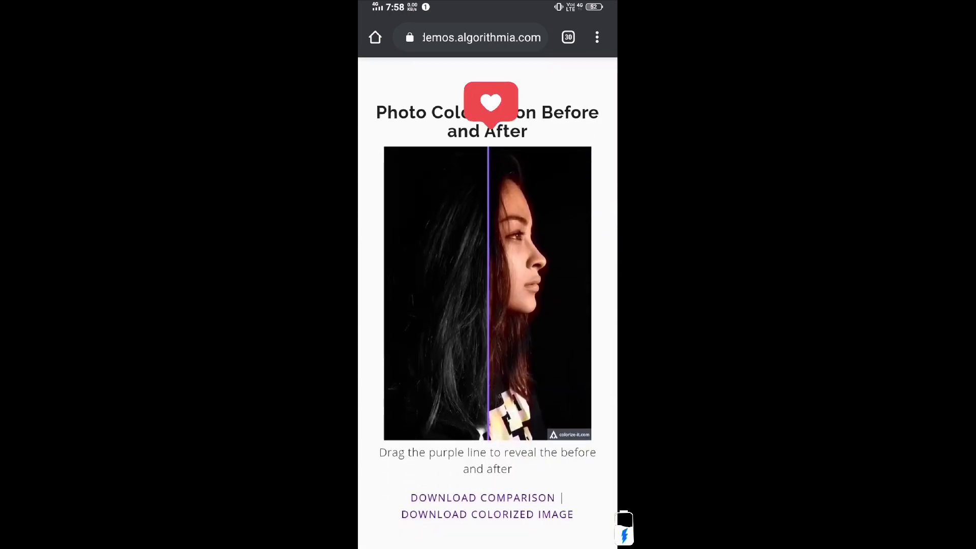
mouse_move(488, 293)
mouse_down()
mouse_move(402, 294)
mouse_move(571, 294)
mouse_move(460, 294)
mouse_up()
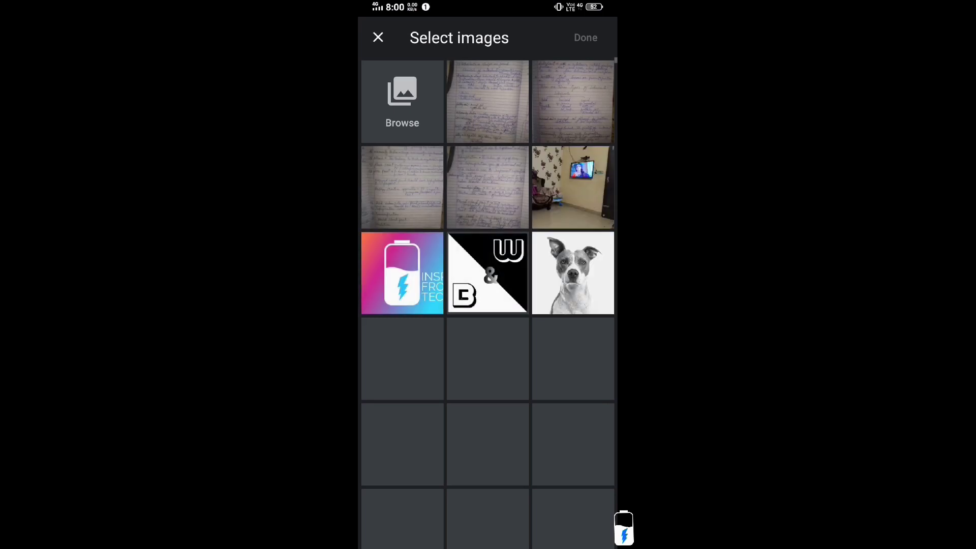
Pick the guitar-against-a-door photo from Downloads for colorizing
click(402, 102)
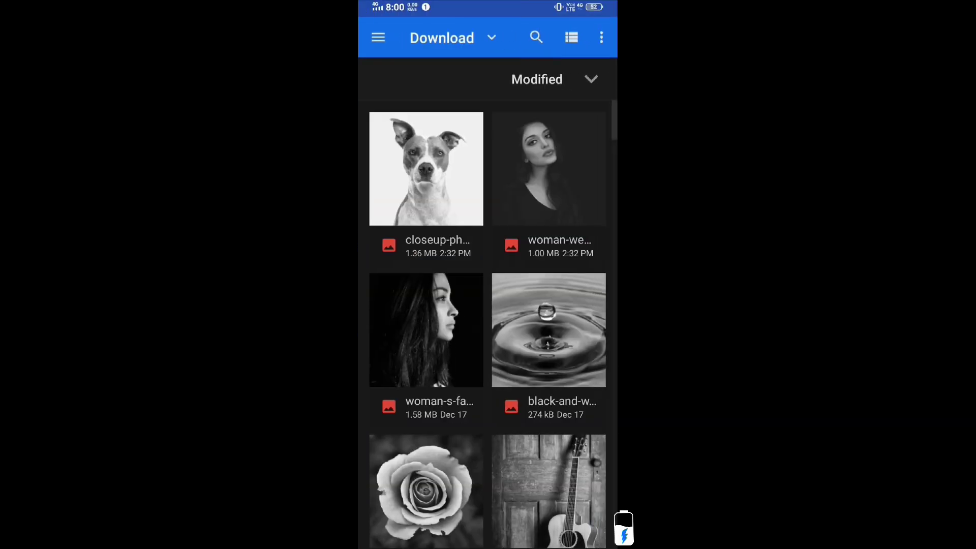
scroll(488, 306, down, 3)
scroll(489, 306, down, 1)
click(550, 450)
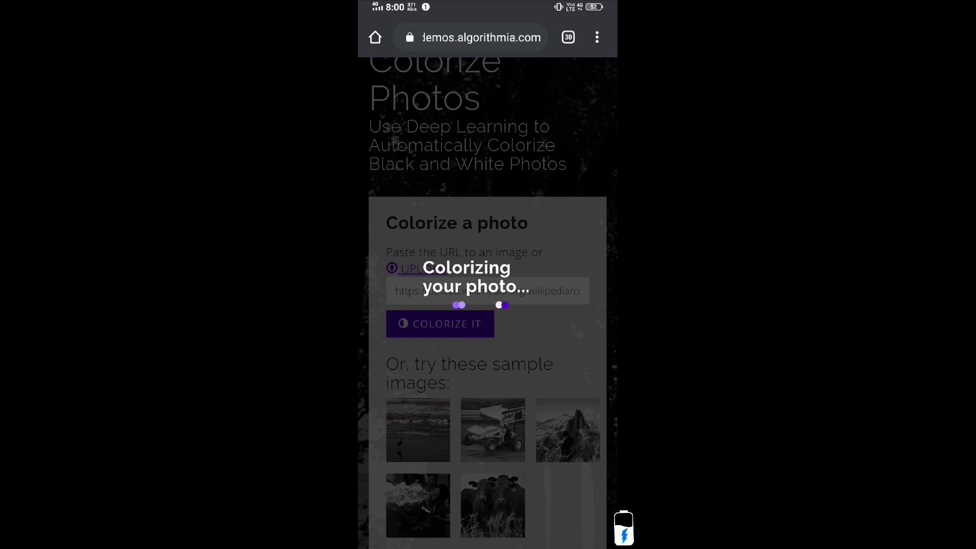
scroll(487, 306, down, 5)
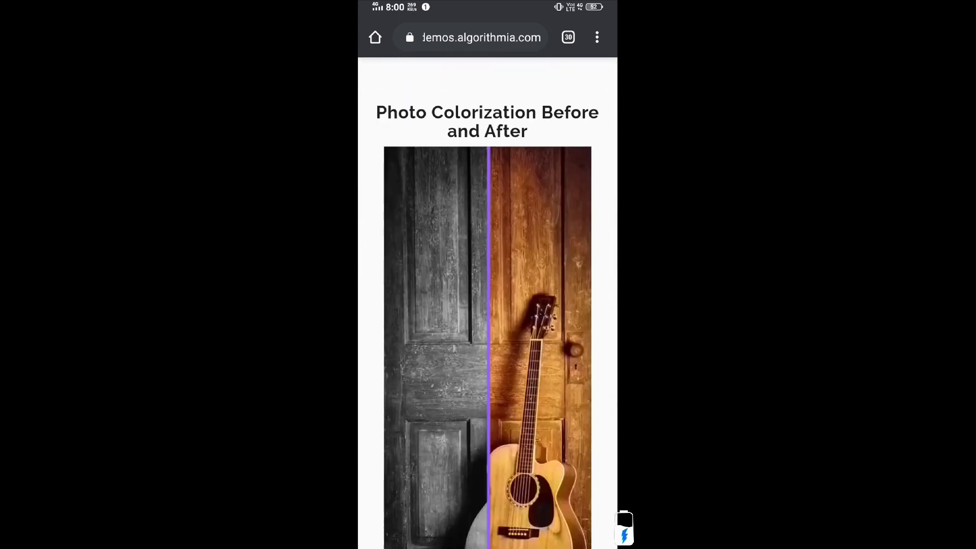
scroll(488, 305, down, 1)
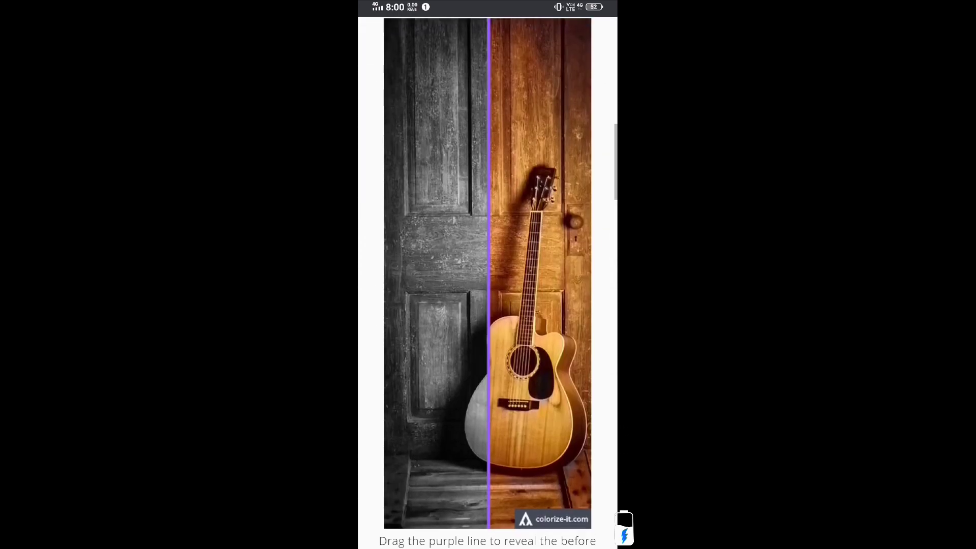
Sweep the comparison line across the guitar photo to compare grayscale and color
drag(489, 99, 387, 100)
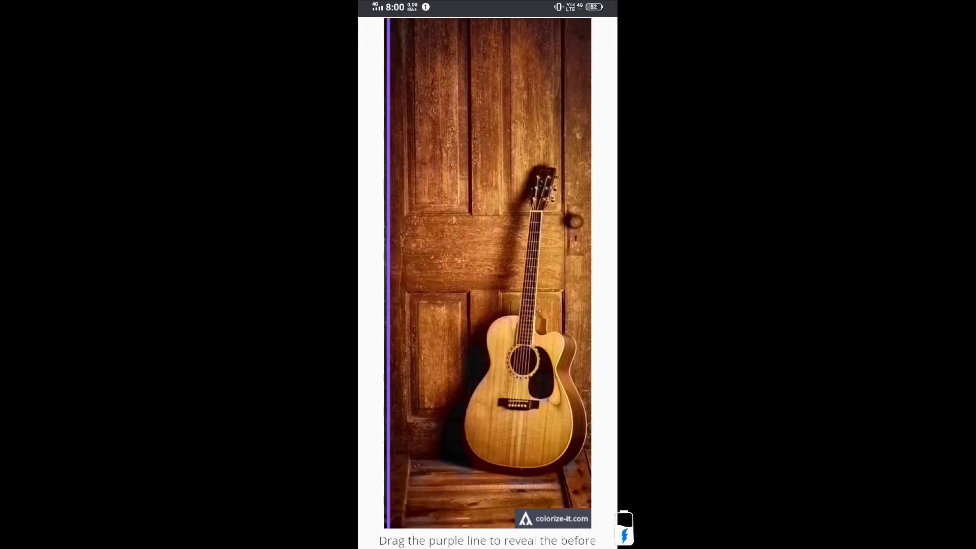
mouse_move(387, 229)
mouse_down()
mouse_move(566, 230)
mouse_move(447, 230)
mouse_up()
scroll(487, 275, up, 4)
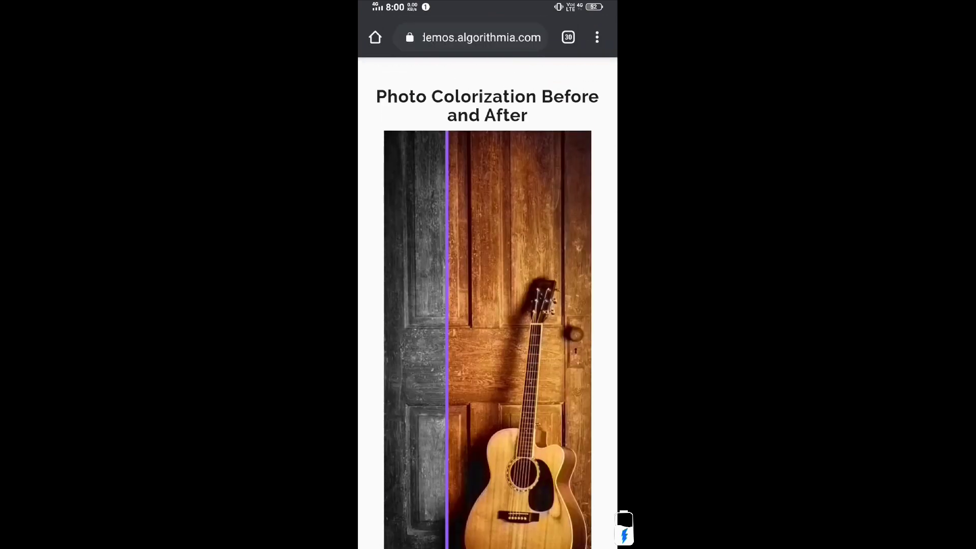
scroll(487, 275, down, 4)
scroll(487, 275, up, 1)
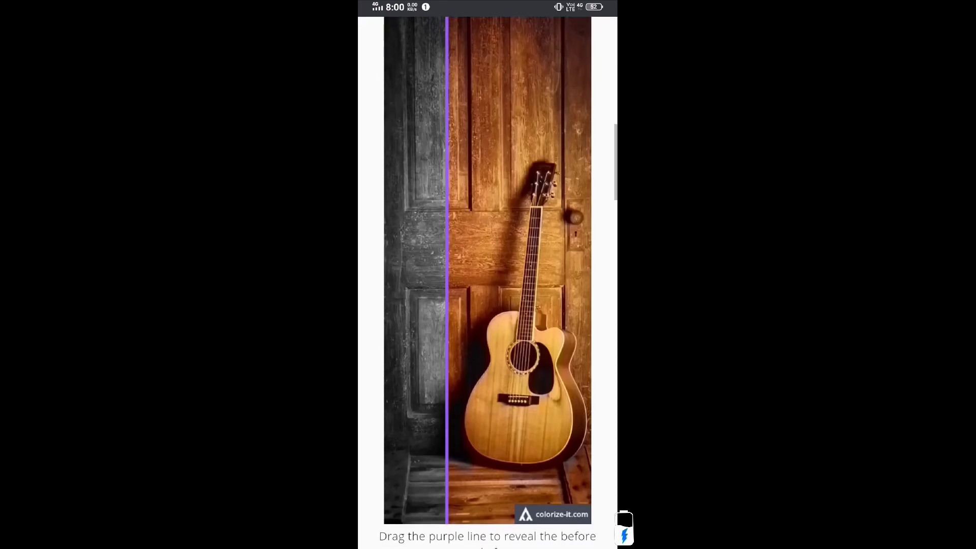
scroll(488, 275, up, 2)
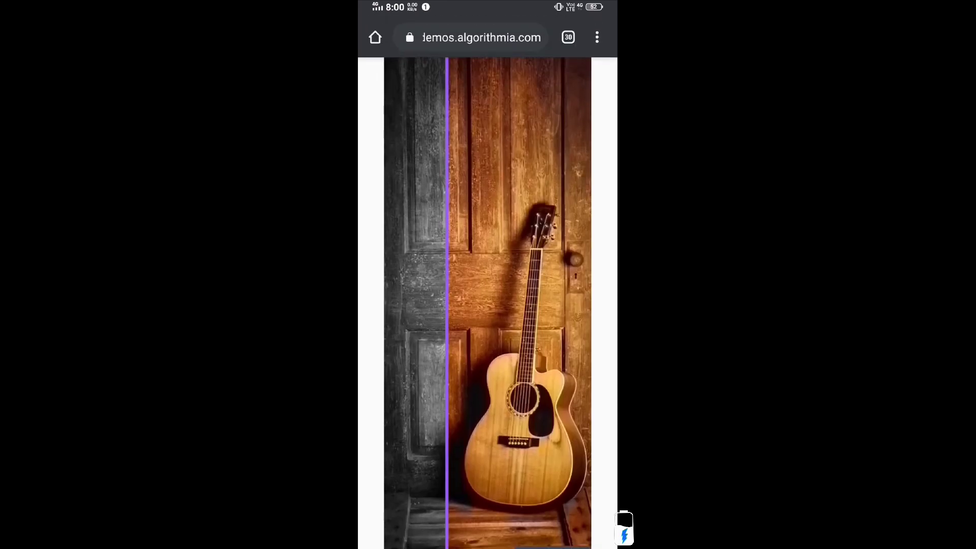
scroll(487, 275, down, 2)
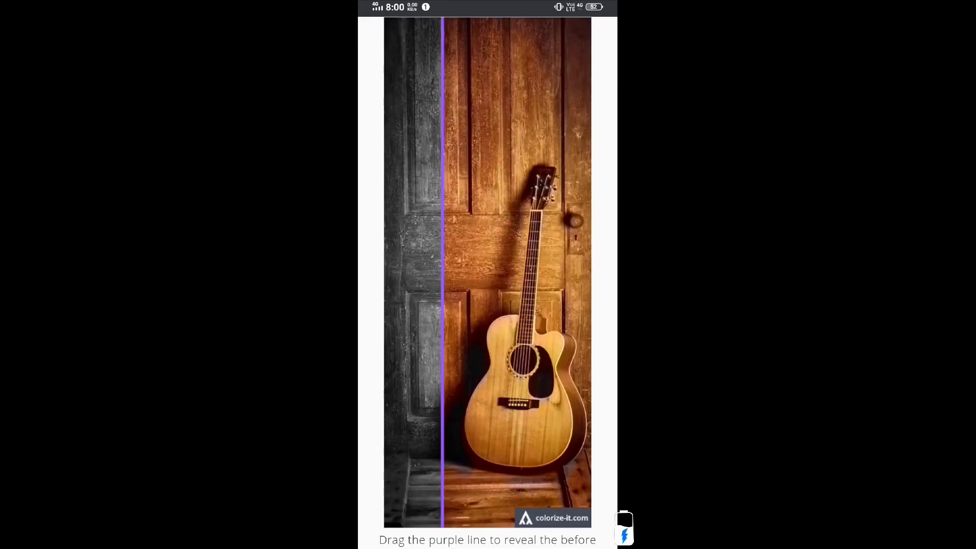